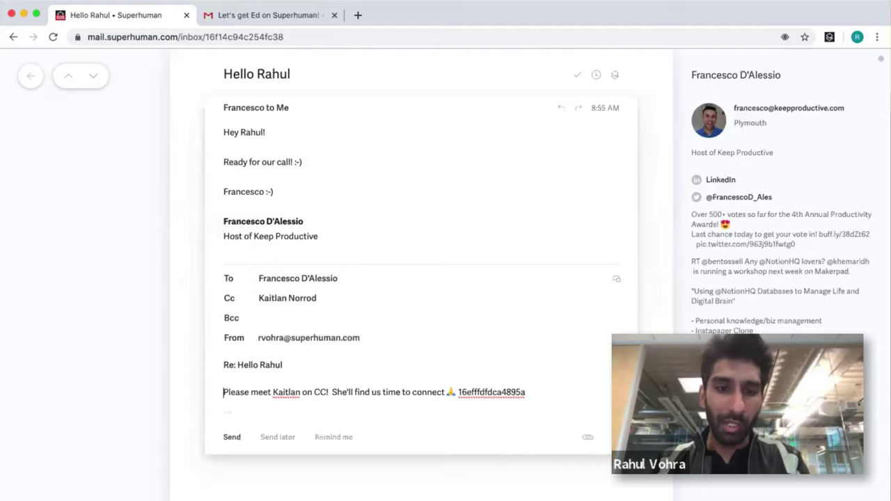
- Send the drafted scheduling reply and return to the inbox list
{"action": "key", "text": "super+Return"}
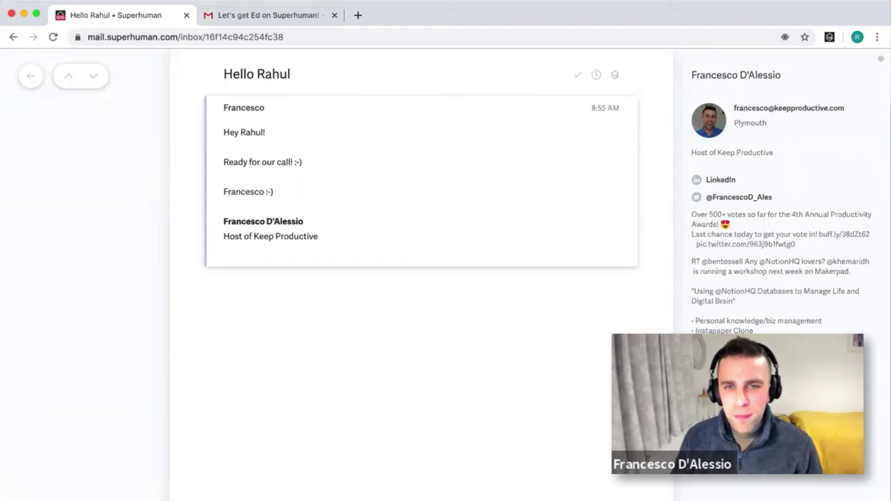
{"action": "key", "text": "Escape"}
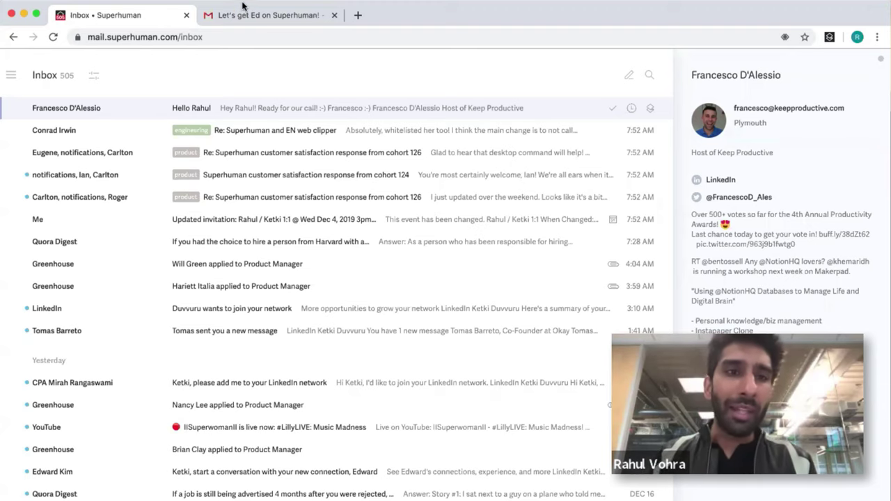
- Switch to the Gmail inbox and look through the messages in the Social category
{"action": "left_click", "coordinate": [220, 21]}
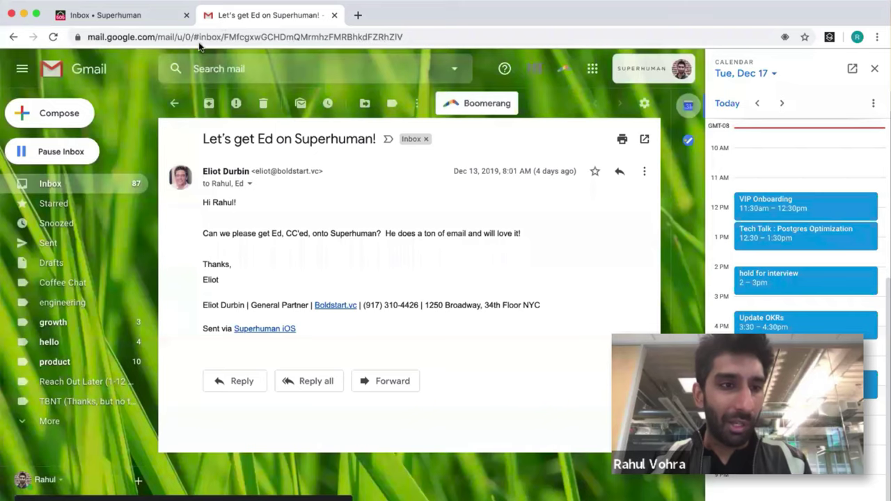
{"action": "left_click", "coordinate": [85, 189]}
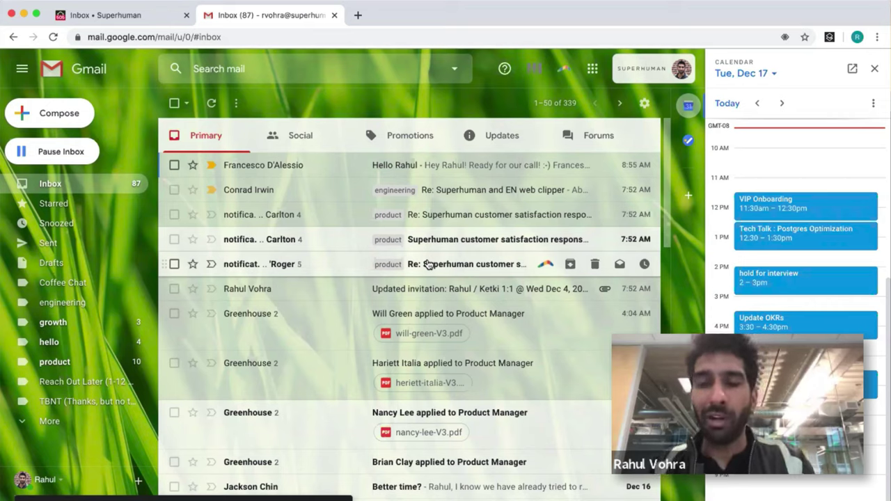
{"action": "left_click", "coordinate": [305, 145]}
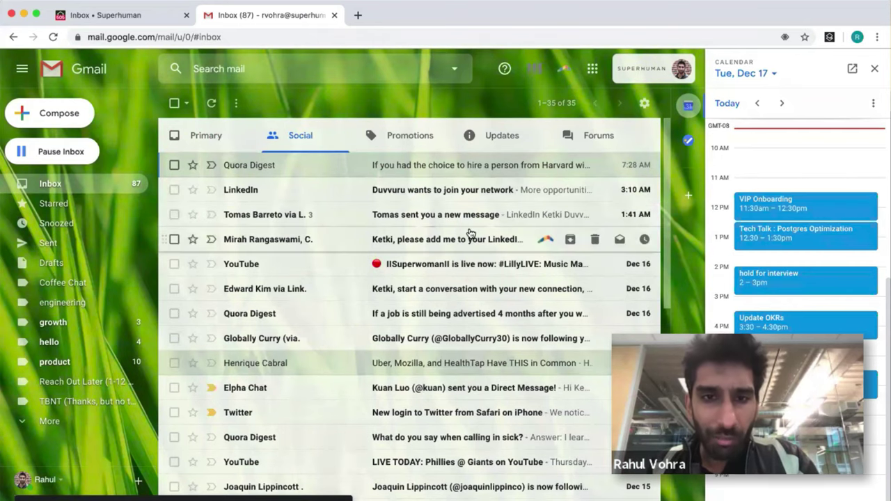
{"action": "scroll", "coordinate": [487, 179], "scroll_direction": "down", "scroll_amount": 2}
{"action": "scroll", "coordinate": [491, 182], "scroll_direction": "down", "scroll_amount": 2}
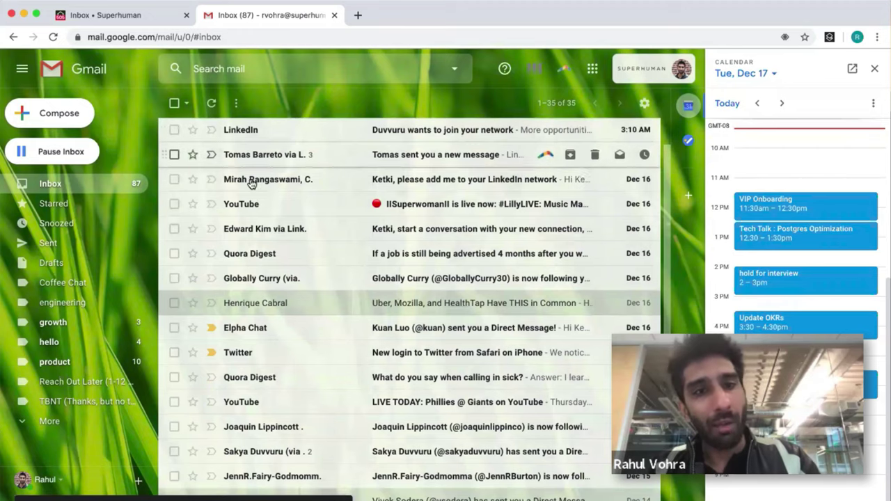
{"action": "scroll", "coordinate": [315, 163], "scroll_direction": "down", "scroll_amount": 4}
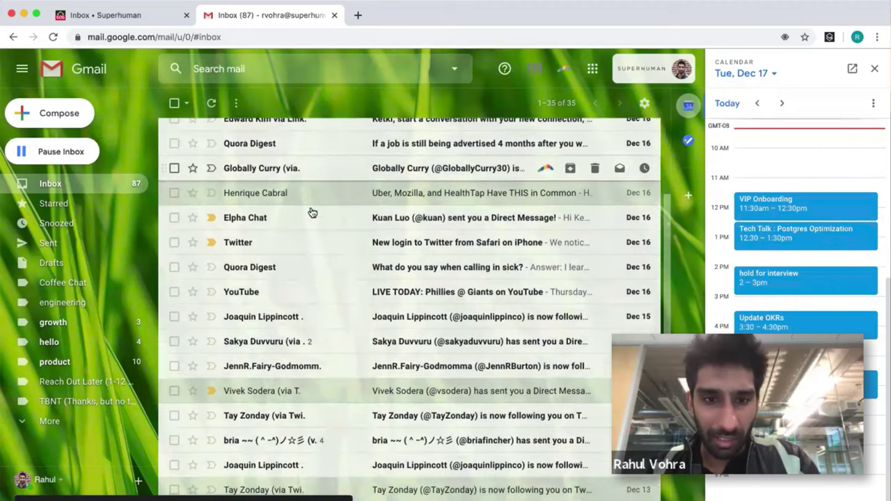
{"action": "scroll", "coordinate": [312, 225], "scroll_direction": "down", "scroll_amount": 10}
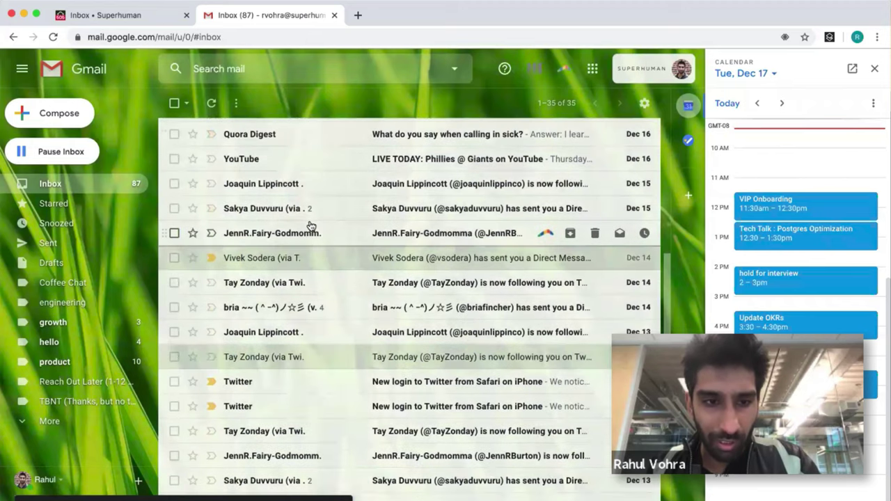
{"action": "scroll", "coordinate": [311, 225], "scroll_direction": "up", "scroll_amount": 12}
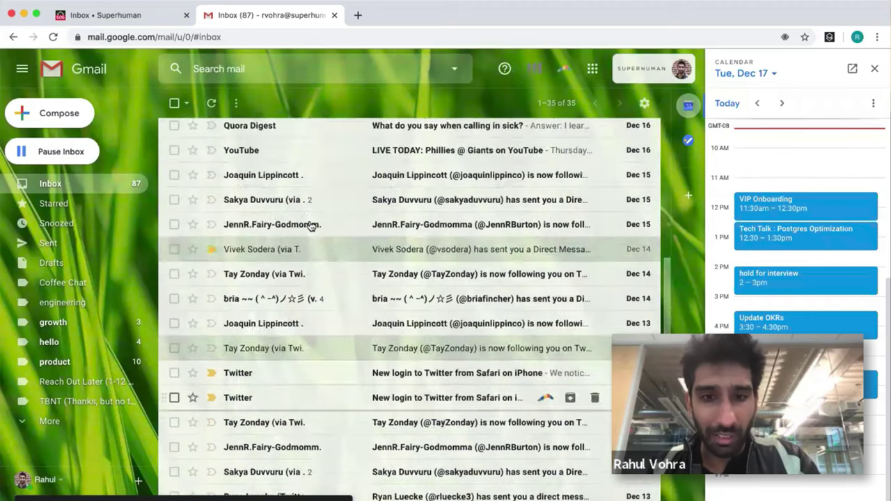
- View the Promotions category and browse the messages in the Updates category
{"action": "left_click", "coordinate": [409, 135]}
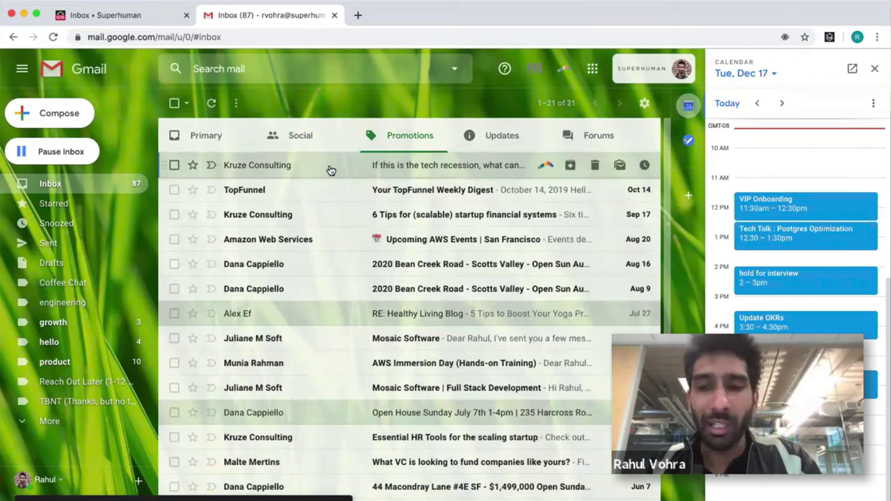
{"action": "left_click", "coordinate": [489, 142]}
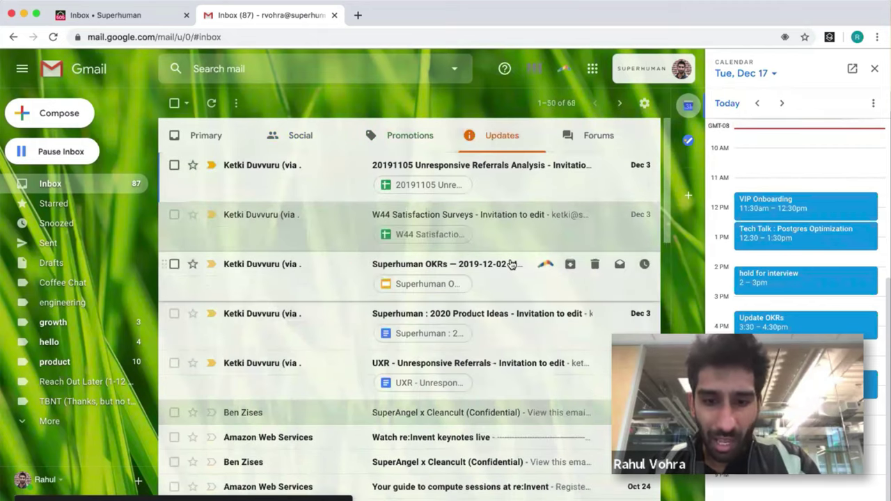
{"action": "scroll", "coordinate": [510, 263], "scroll_direction": "down", "scroll_amount": 3}
{"action": "scroll", "coordinate": [511, 264], "scroll_direction": "up", "scroll_amount": 3}
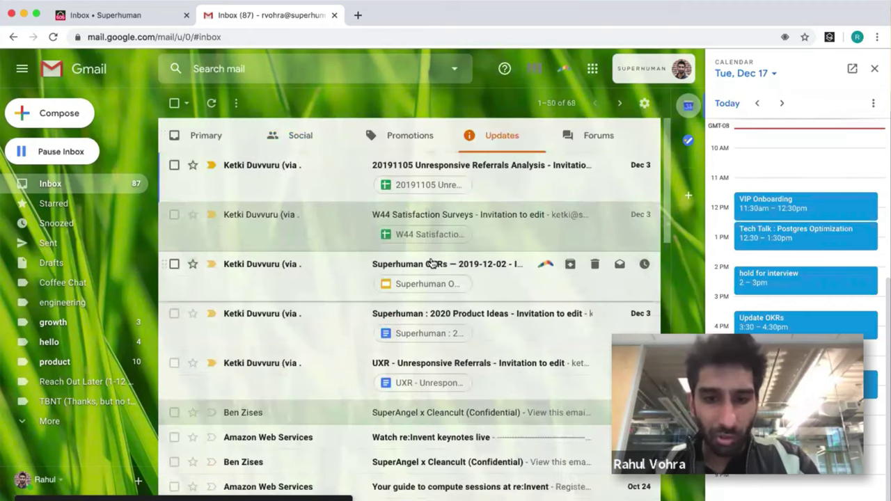
{"action": "scroll", "coordinate": [432, 264], "scroll_direction": "down", "scroll_amount": 3}
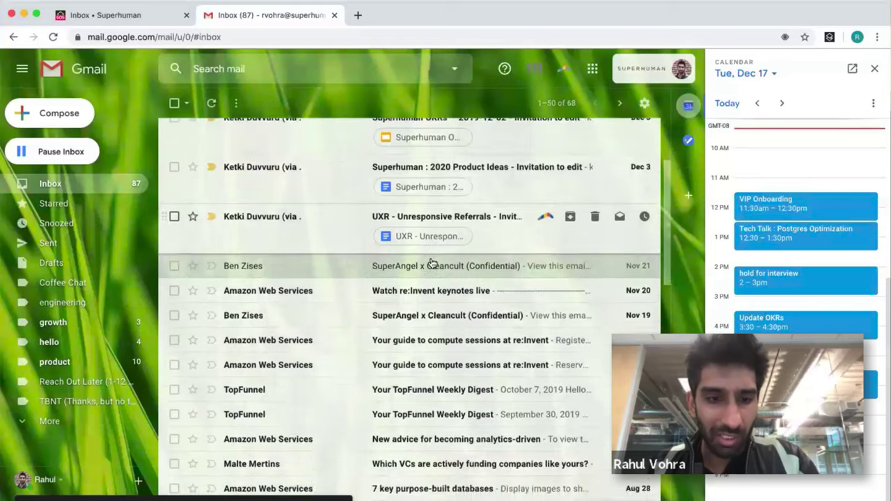
{"action": "scroll", "coordinate": [432, 263], "scroll_direction": "down", "scroll_amount": 10}
{"action": "scroll", "coordinate": [431, 263], "scroll_direction": "up", "scroll_amount": 15}
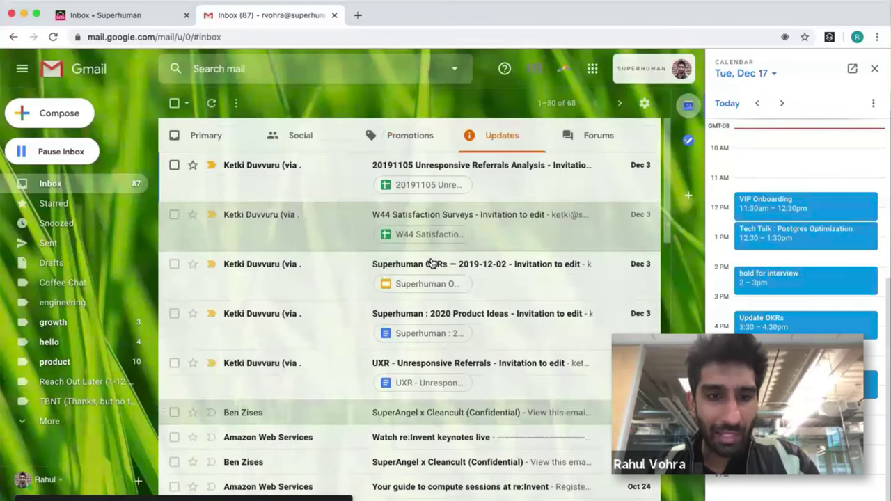
- Browse the messages in the Forums category
{"action": "left_click", "coordinate": [598, 138]}
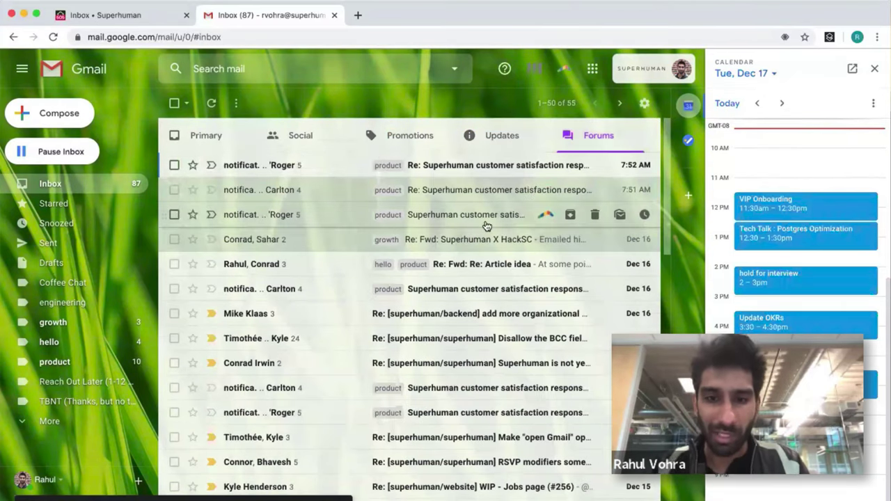
{"action": "scroll", "coordinate": [486, 225], "scroll_direction": "down", "scroll_amount": 1}
{"action": "scroll", "coordinate": [486, 224], "scroll_direction": "down", "scroll_amount": 5}
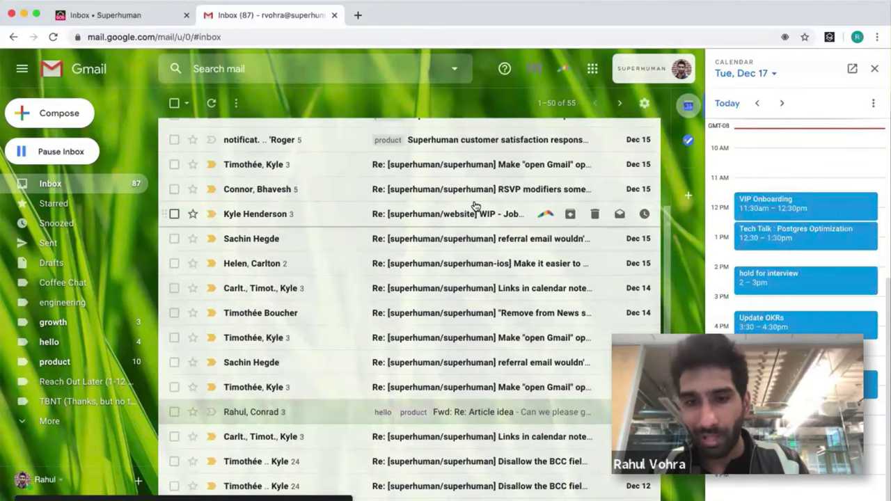
{"action": "scroll", "coordinate": [473, 204], "scroll_direction": "up", "scroll_amount": 5}
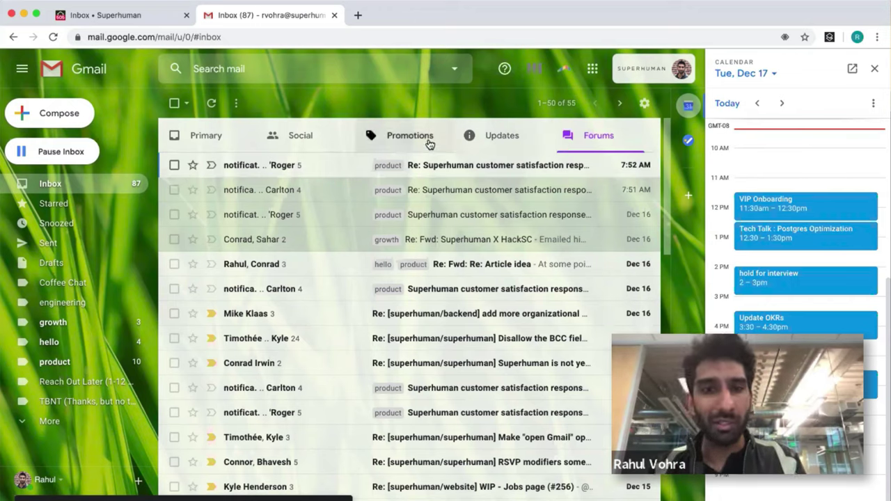
- Switch back to Superhuman and search the mail for from:github
{"action": "left_click", "coordinate": [132, 16]}
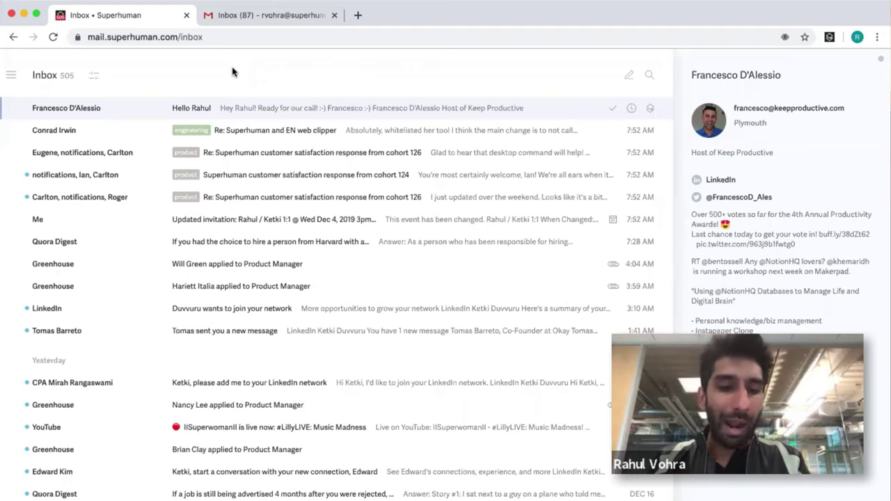
{"action": "type", "text": "/frpom"}
{"action": "key", "text": "BackSpace"}
{"action": "key", "text": "BackSpace"}
{"action": "key", "text": "BackSpace"}
{"action": "type", "text": "om:githu"}
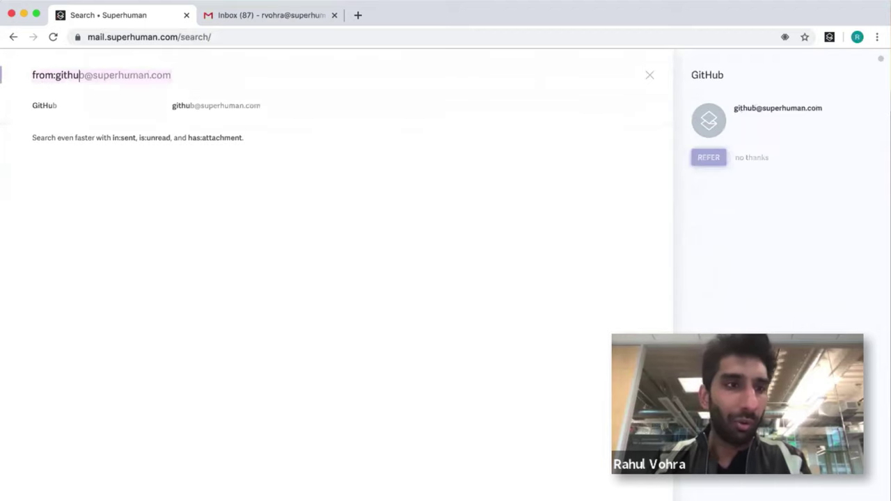
{"action": "type", "text": "b"}
{"action": "key", "text": "Return"}
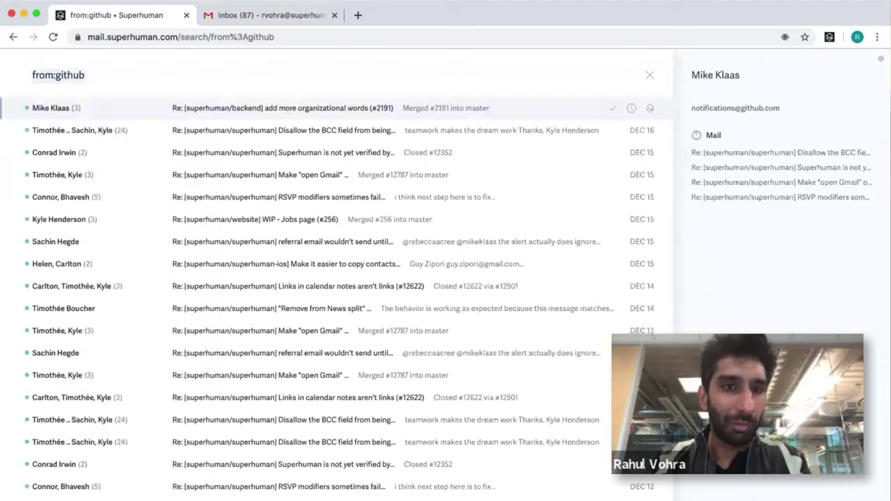
- Open the first search result, about adding more organizational words, and look through the conversation
{"action": "key", "text": "Return"}
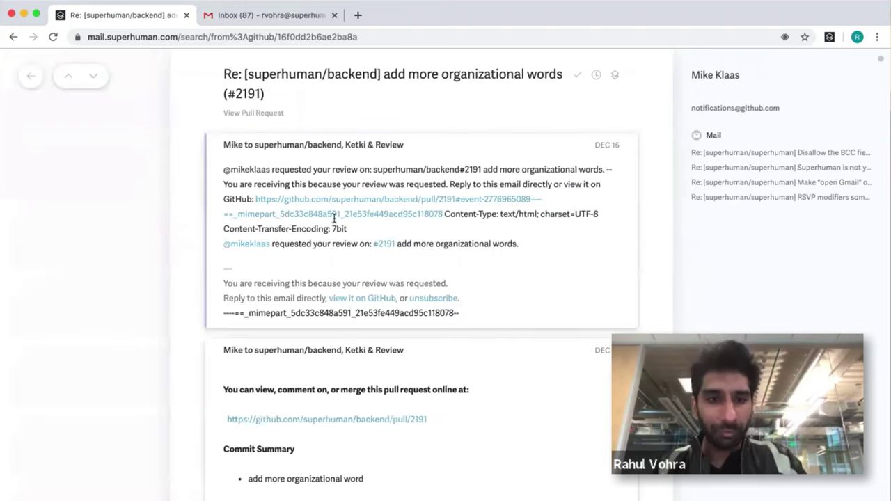
{"action": "scroll", "coordinate": [394, 274], "scroll_direction": "down", "scroll_amount": 1}
{"action": "scroll", "coordinate": [393, 274], "scroll_direction": "down", "scroll_amount": 5}
{"action": "scroll", "coordinate": [394, 274], "scroll_direction": "up", "scroll_amount": 6}
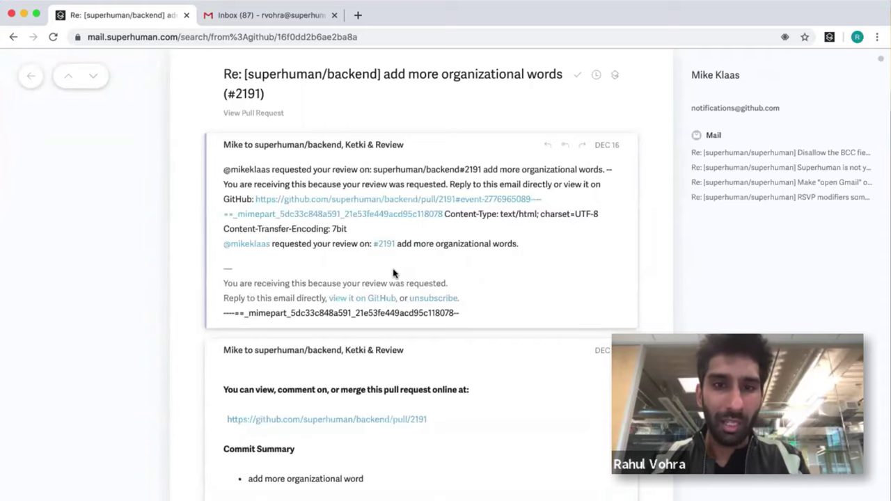
{"action": "key", "text": "super+k"}
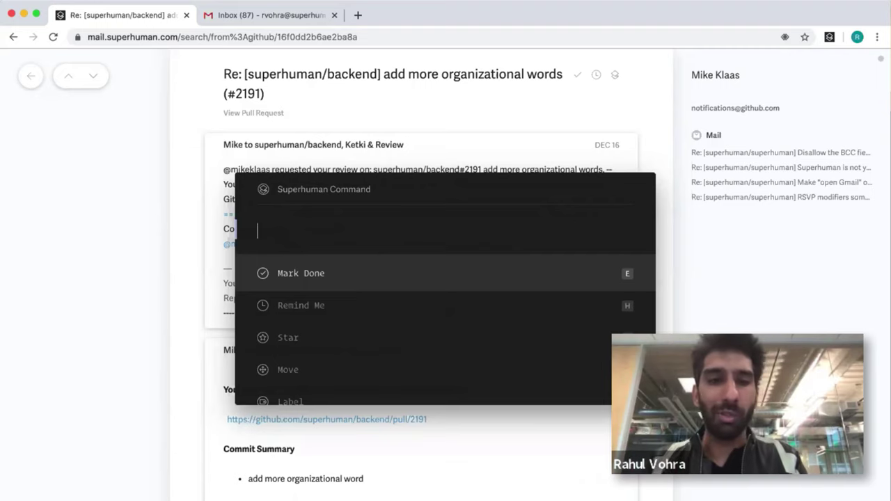
{"action": "type", "text": "split"}
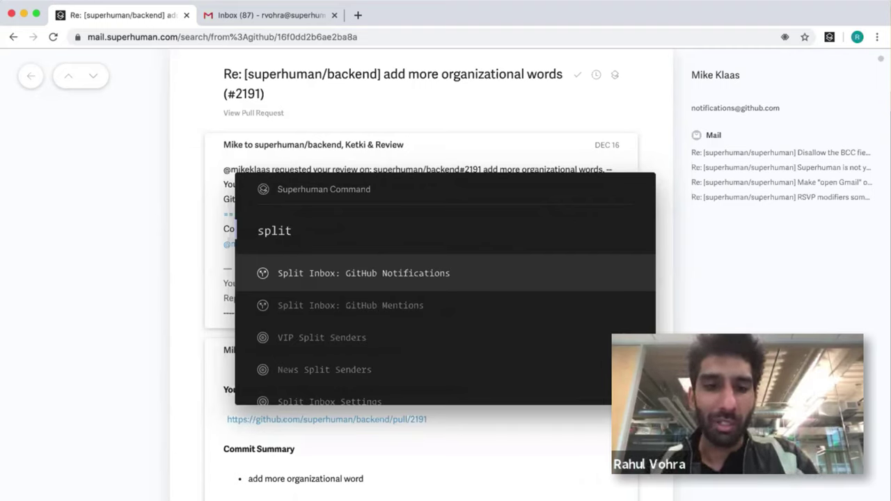
{"action": "key", "text": "Down"}
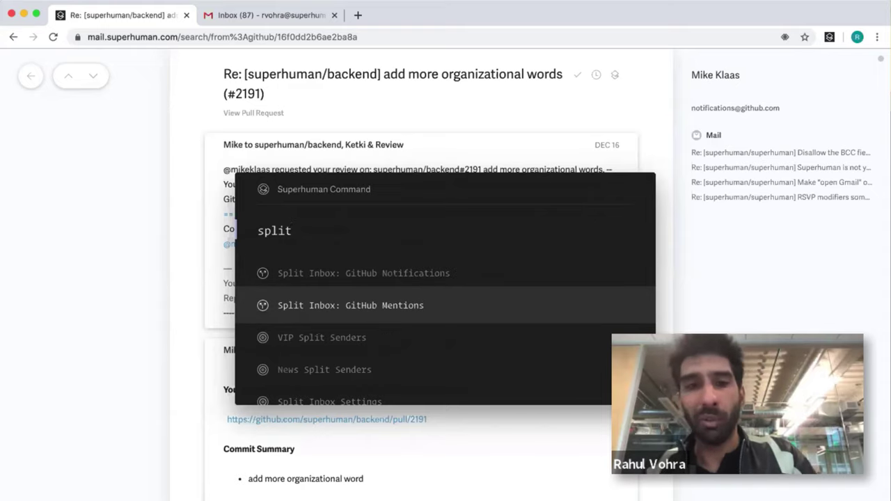
{"action": "key", "text": "Up"}
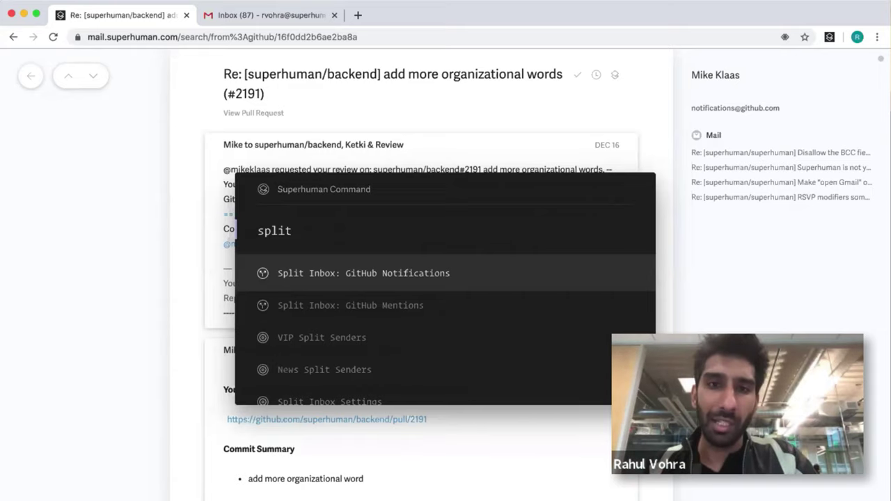
{"action": "key", "text": "Down"}
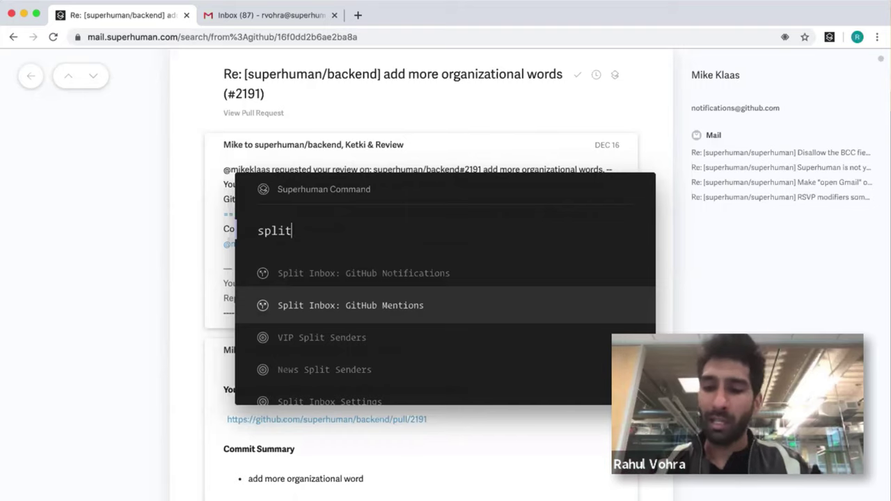
{"action": "key", "text": "Return"}
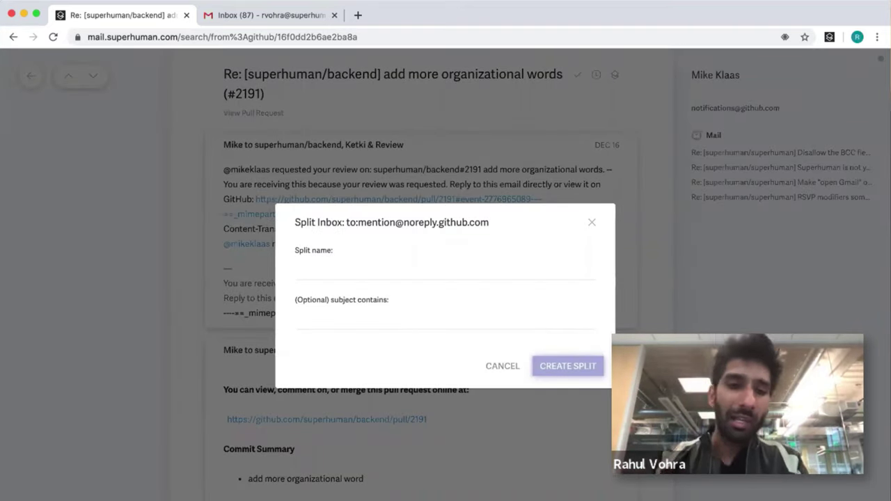
{"action": "key", "text": "Escape"}
- Enable the GitHub split in the Split Inbox settings and close the settings
{"action": "key", "text": "super+k"}
{"action": "type", "text": "spliset"}
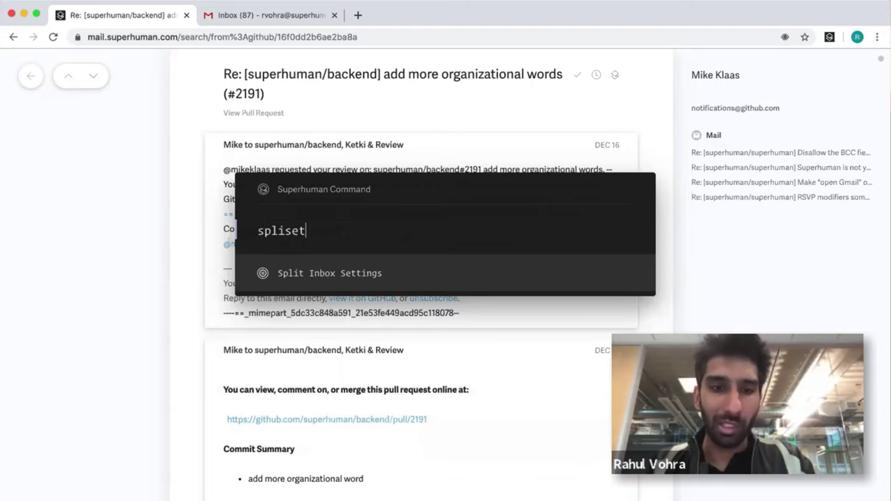
{"action": "key", "text": "Return"}
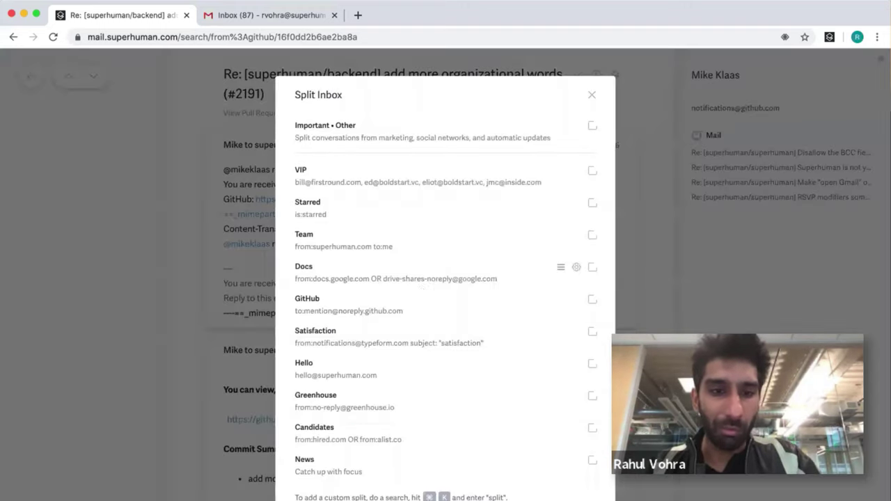
{"action": "left_click", "coordinate": [592, 301]}
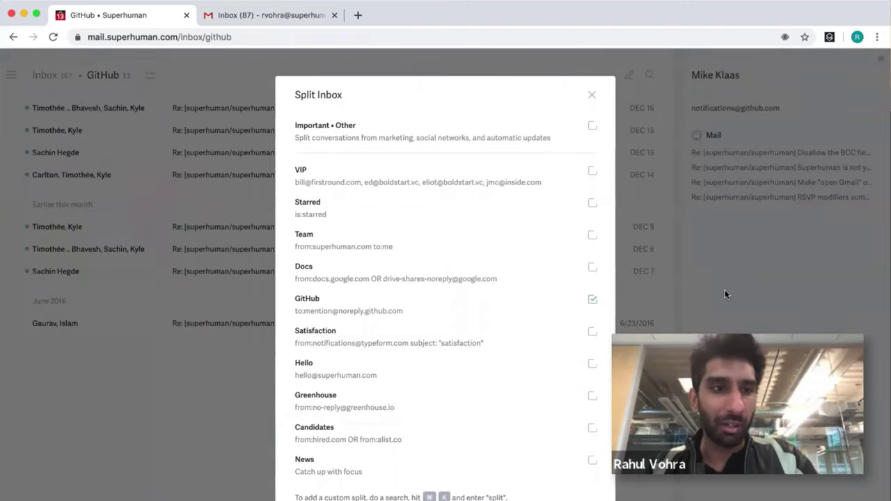
{"action": "key", "text": "Escape"}
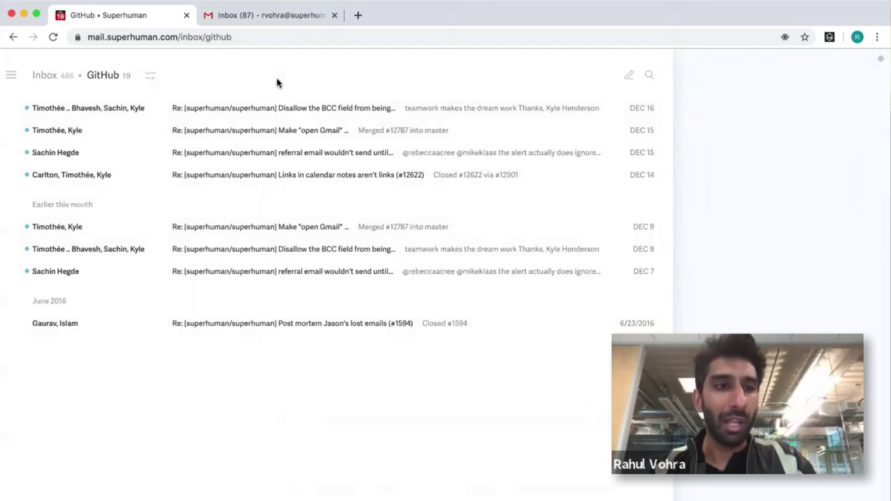
- Open the first conversation in the GitHub split, page through the following ones, and return to the main inbox
{"action": "left_click", "coordinate": [258, 111]}
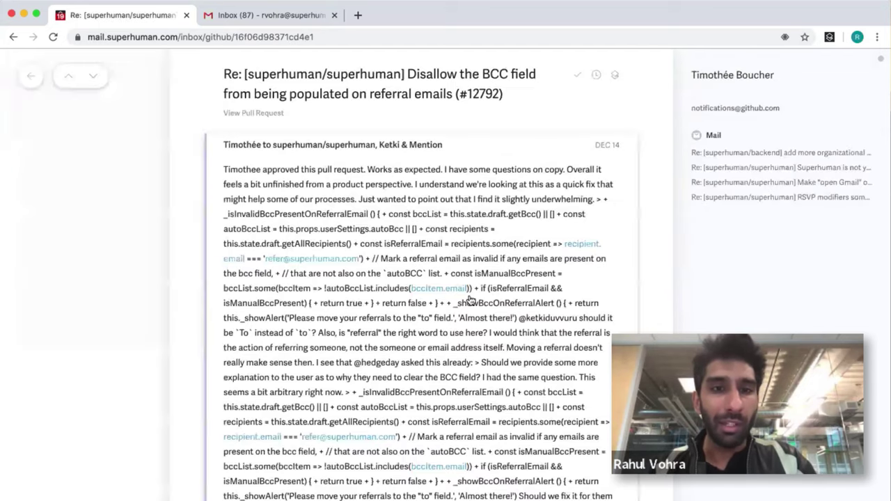
{"action": "key", "text": "j"}
{"action": "key", "text": "j"}
{"action": "key", "text": "j"}
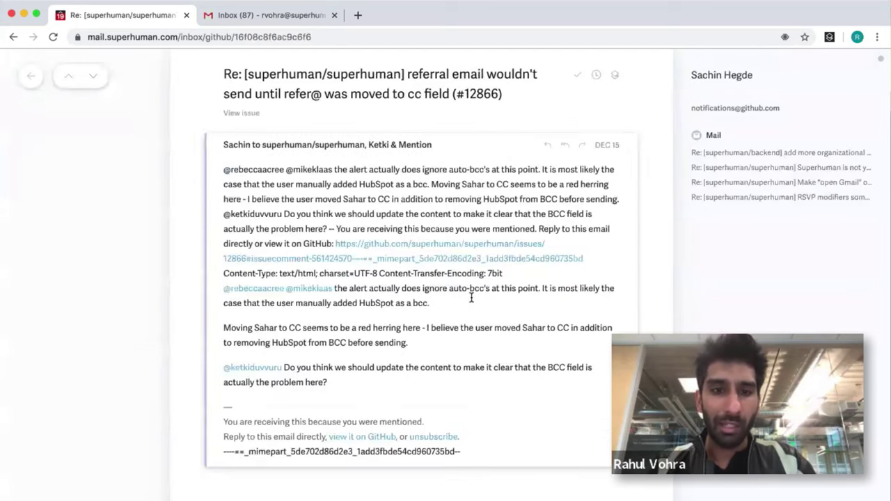
{"action": "key", "text": "Escape"}
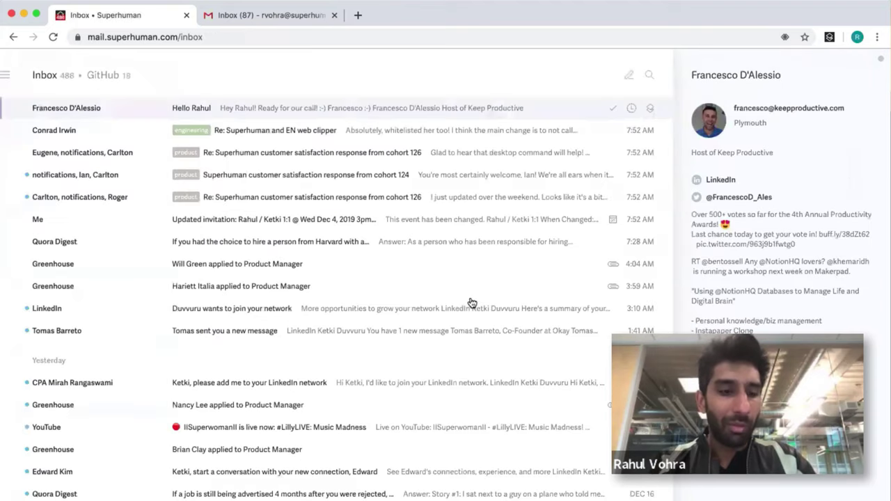
- Check the GitHub split, return to the main inbox, and enable the Docs split in the Split Inbox settings
{"action": "key", "text": "Tab"}
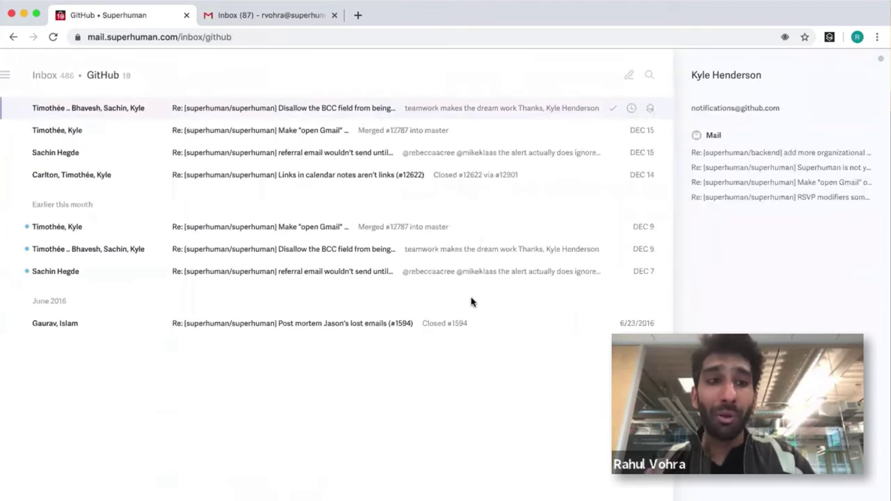
{"action": "key", "text": "shift+Tab"}
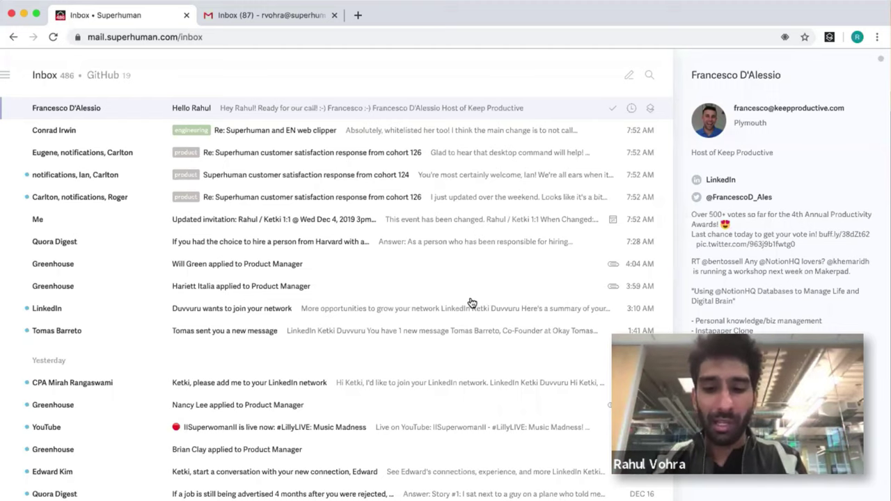
{"action": "key", "text": "super+k"}
{"action": "type", "text": "spliset"}
{"action": "key", "text": "Return"}
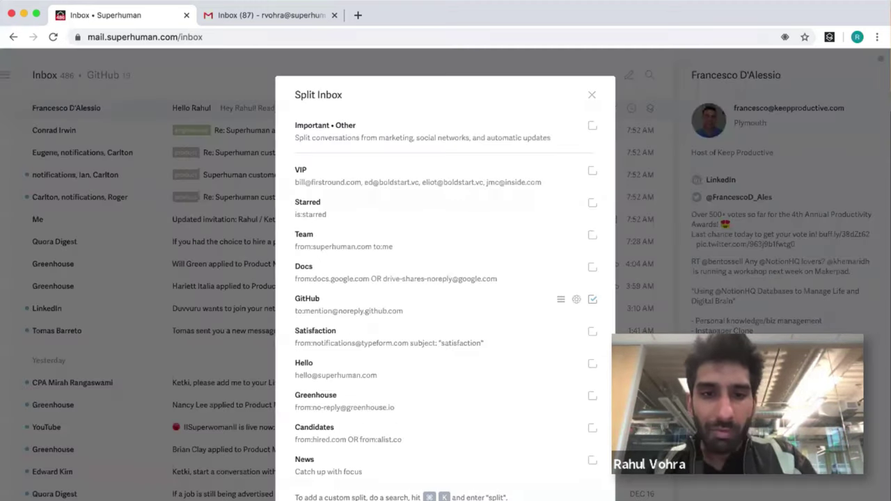
{"action": "left_click", "coordinate": [592, 269]}
{"action": "key", "text": "Escape"}
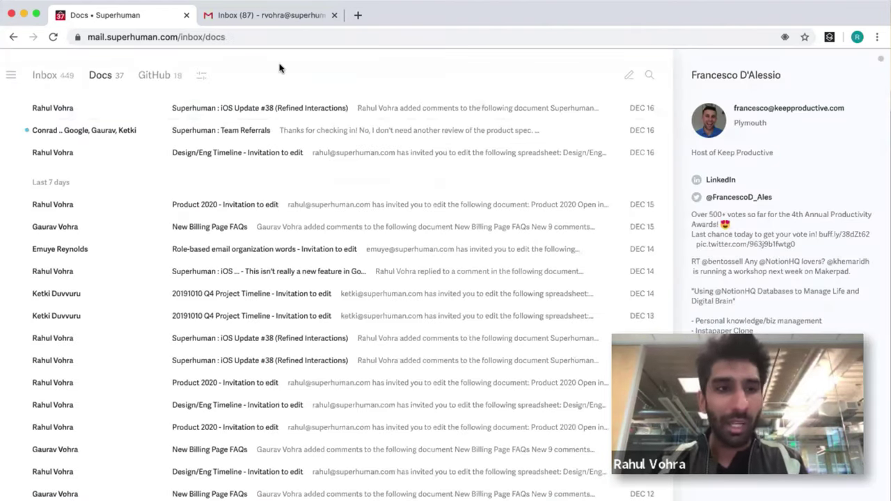
- Open the first conversation in the Docs split, page through the following ones, and return to the Docs list
{"action": "key", "text": "Down"}
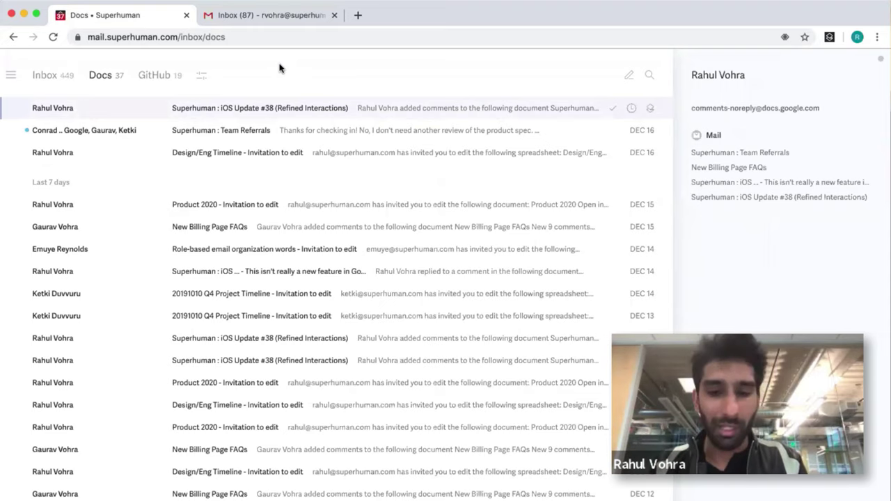
{"action": "key", "text": "Return"}
{"action": "key", "text": "j"}
{"action": "key", "text": "j"}
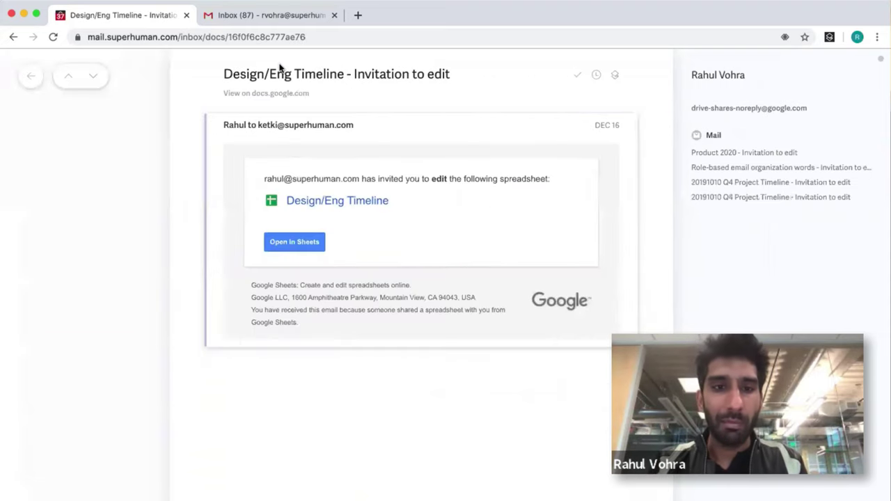
{"action": "key", "text": "j"}
{"action": "key", "text": "j"}
{"action": "key", "text": "j"}
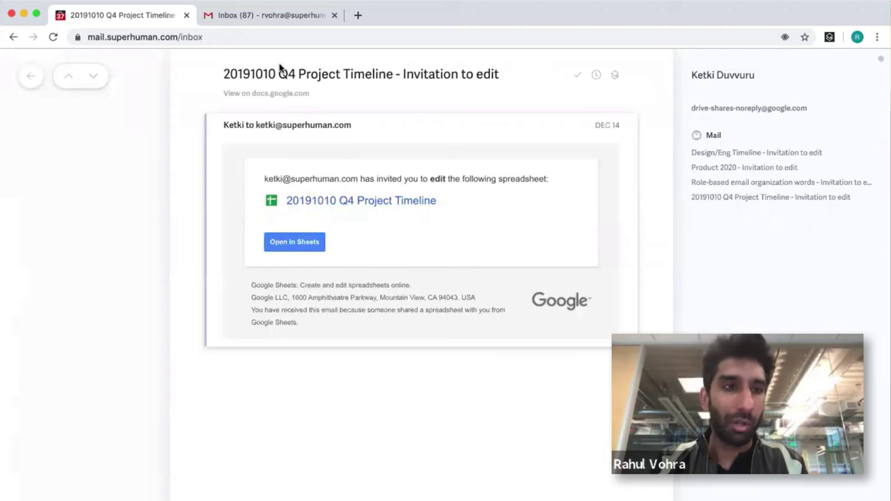
{"action": "key", "text": "Escape"}
{"action": "key", "text": "Tab"}
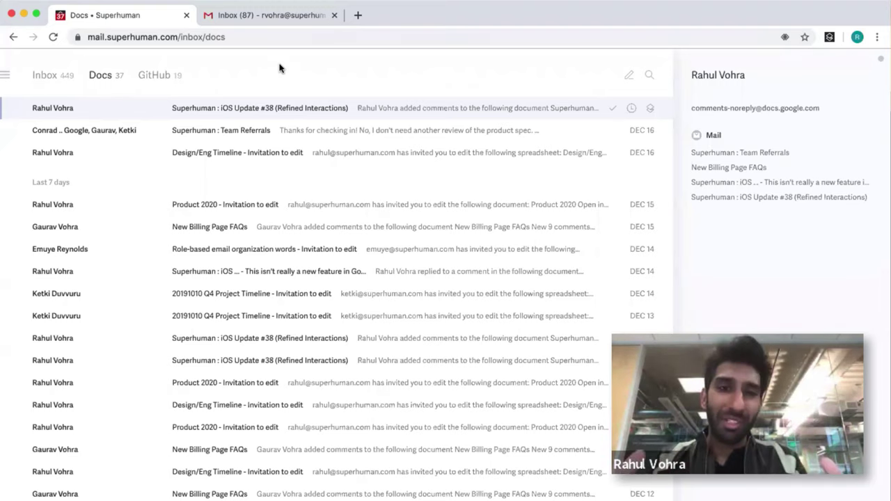
- Enable the Satisfaction split in the Split Inbox settings, close the settings, and select the split's first conversation
{"action": "key", "text": "super+k"}
{"action": "type", "text": "split"}
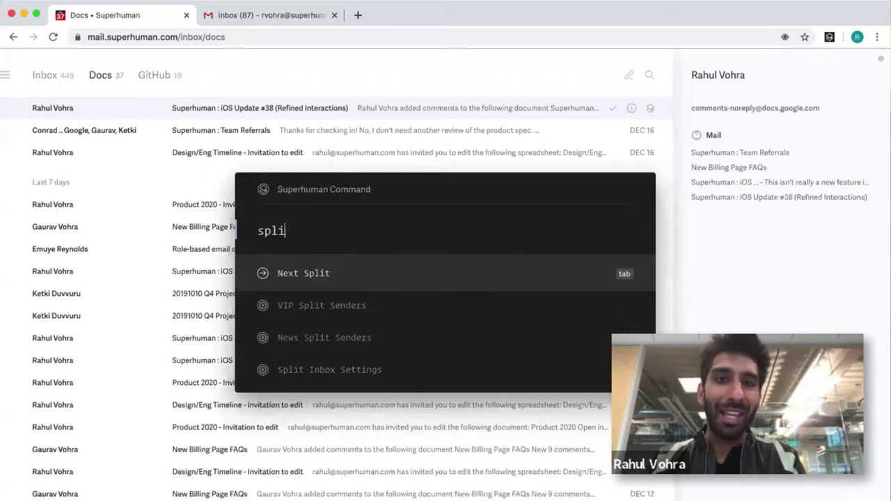
{"action": "key", "text": "Down"}
{"action": "key", "text": "Down"}
{"action": "key", "text": "Down"}
{"action": "key", "text": "Return"}
{"action": "mouse_move", "coordinate": [423, 213]}
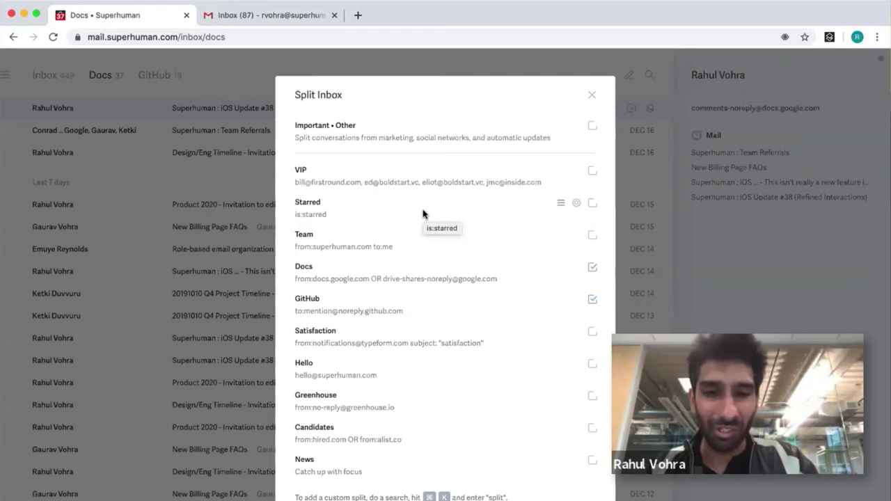
{"action": "left_click", "coordinate": [592, 332]}
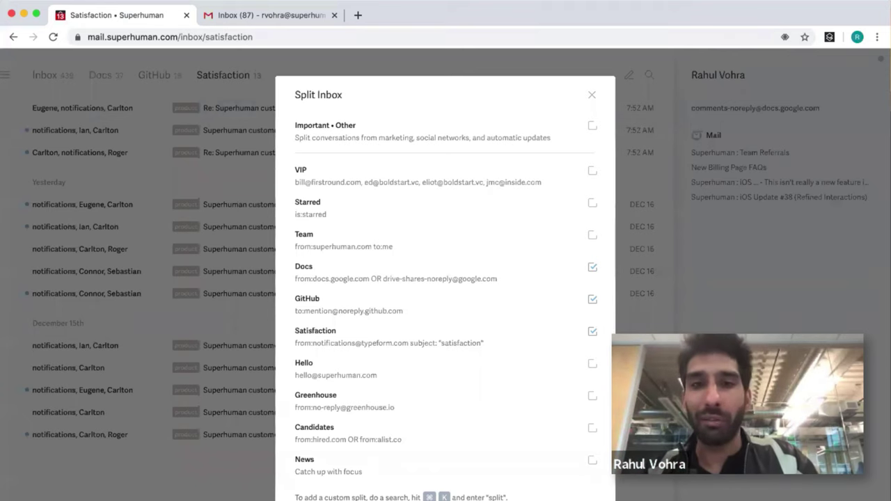
{"action": "key", "text": "Escape"}
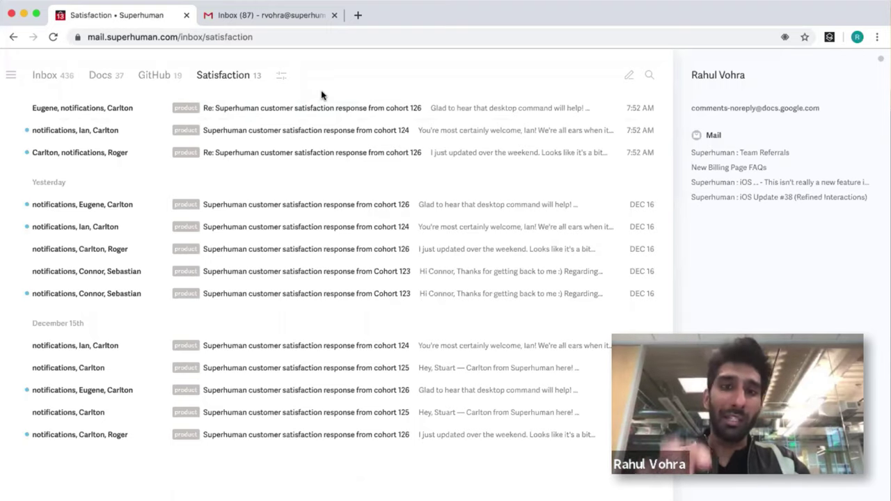
{"action": "key", "text": "j"}
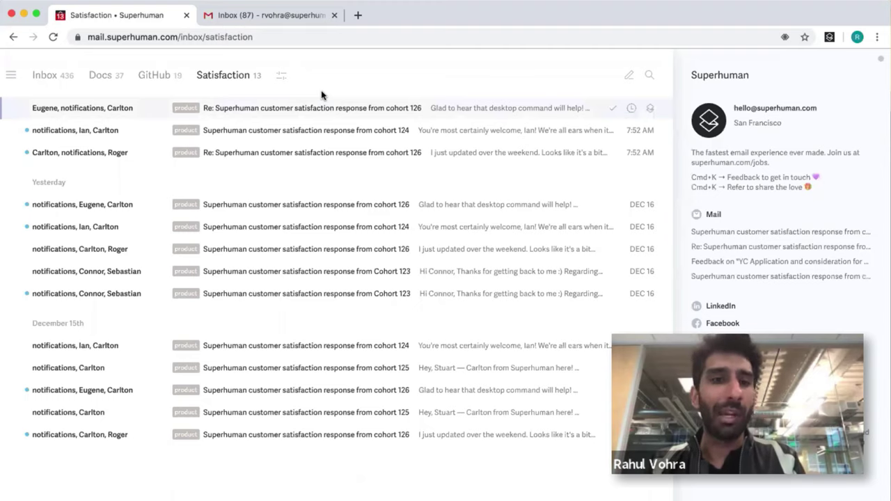
- Enable the Team split in the Split Inbox settings and close the settings
{"action": "key", "text": "super+k"}
{"action": "type", "text": "splitset"}
{"action": "key", "text": "Return"}
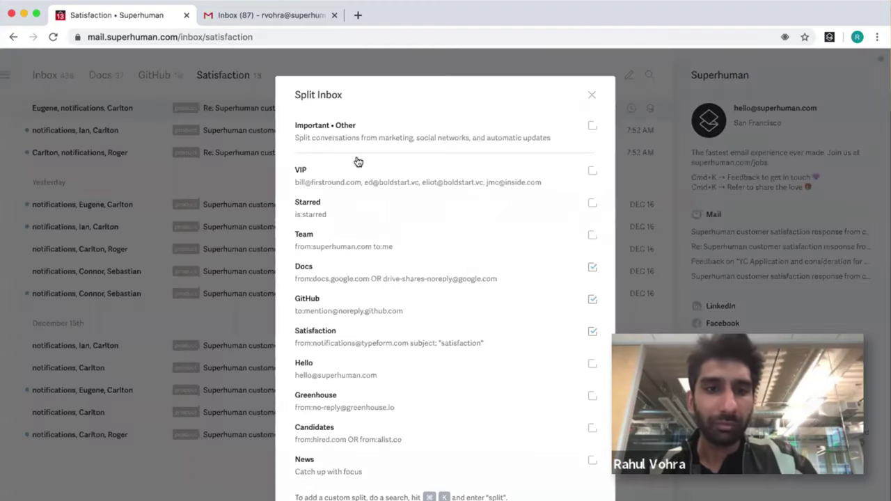
{"action": "left_click", "coordinate": [592, 236]}
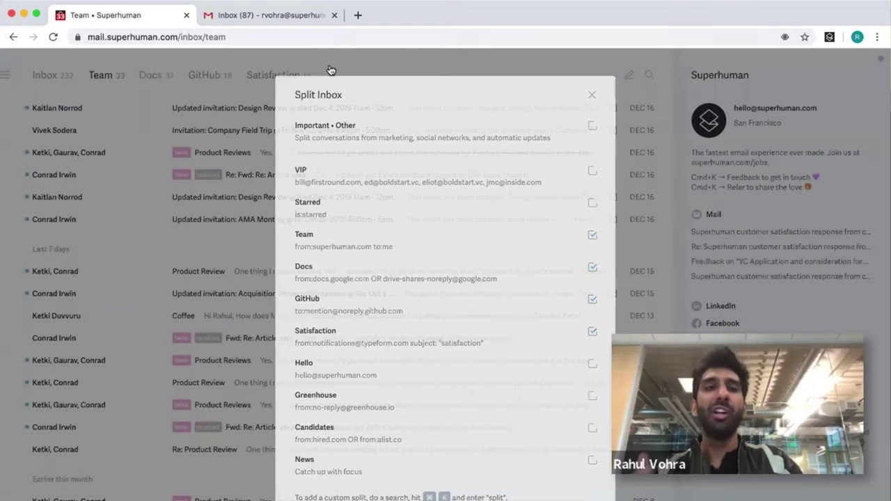
{"action": "left_click", "coordinate": [330, 69]}
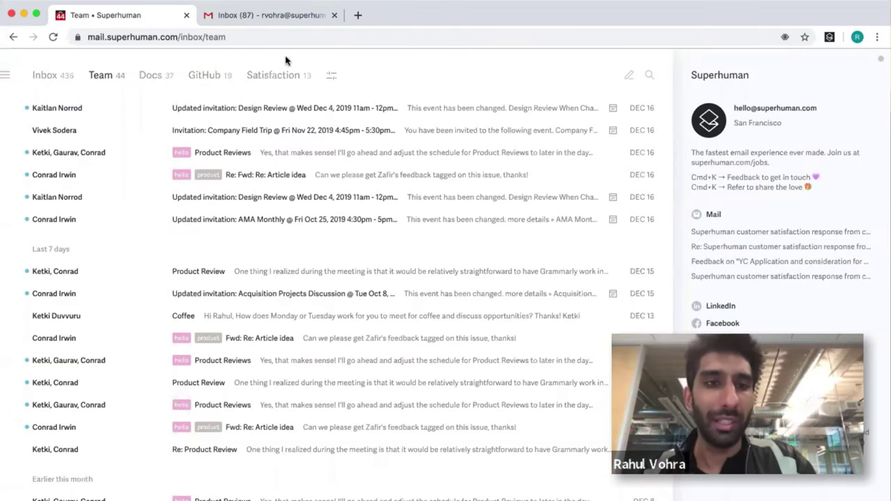
- View the GitHub, Docs, Satisfaction and Team splits in turn, and return to the main inbox
{"action": "left_click", "coordinate": [209, 74]}
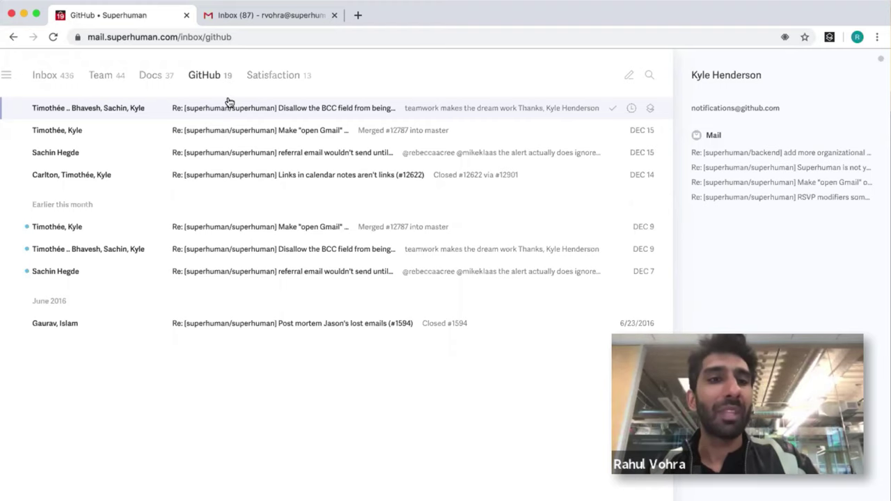
{"action": "left_click", "coordinate": [164, 74]}
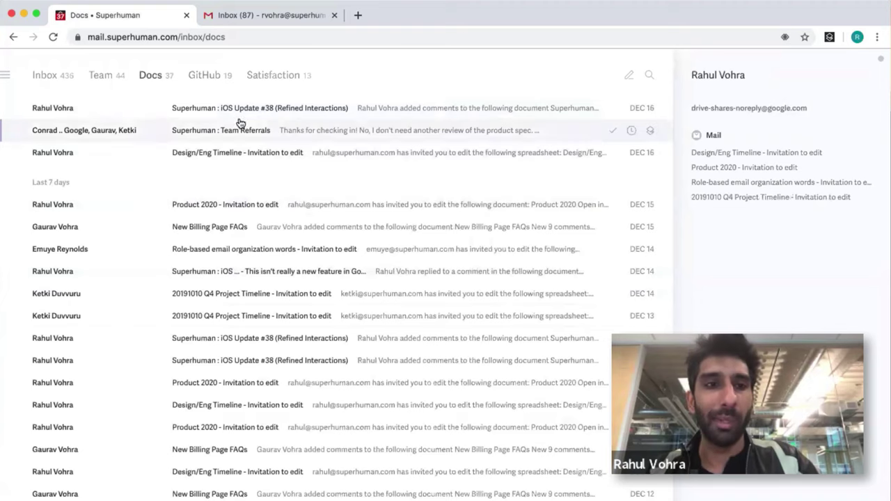
{"action": "left_click", "coordinate": [273, 76]}
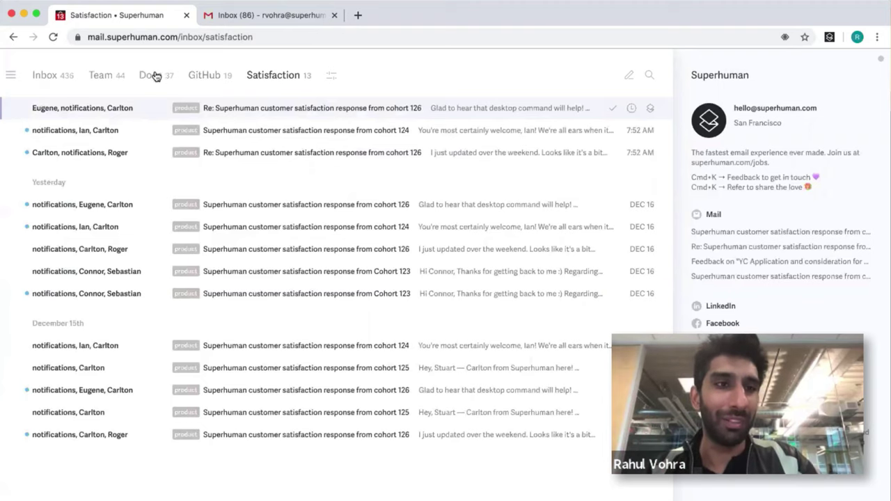
{"action": "left_click", "coordinate": [123, 83]}
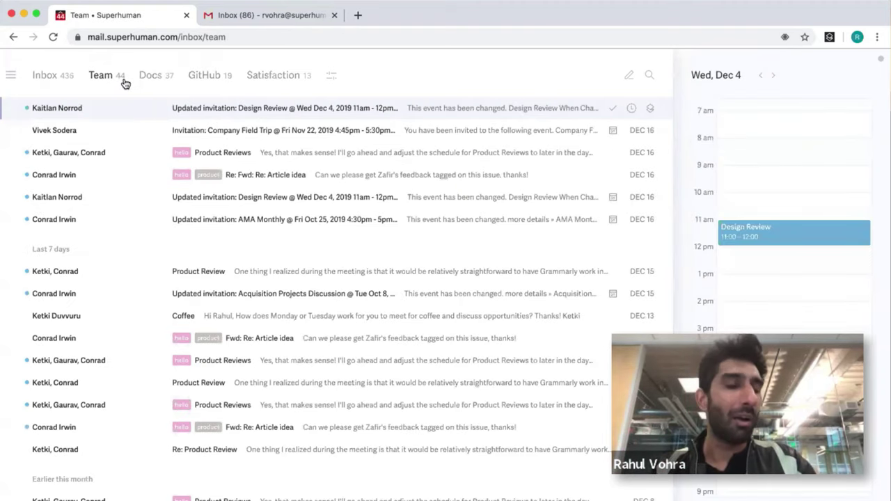
{"action": "mouse_move", "coordinate": [270, 134]}
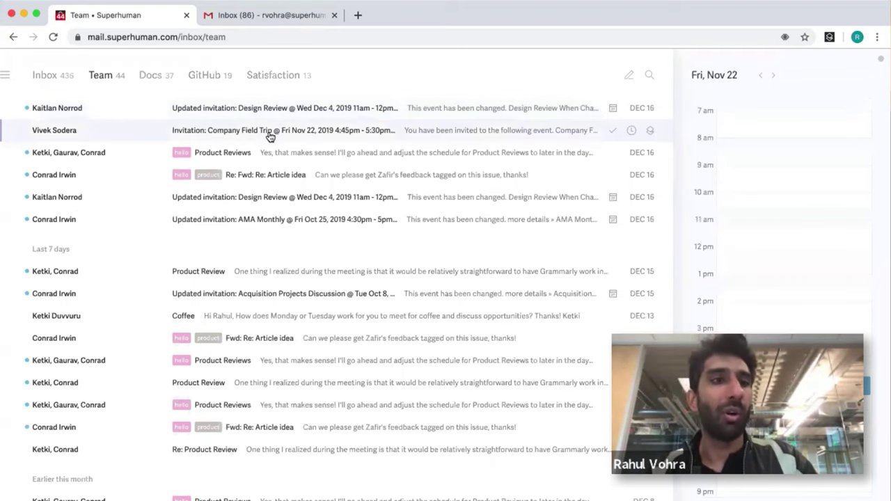
{"action": "left_click", "coordinate": [56, 76]}
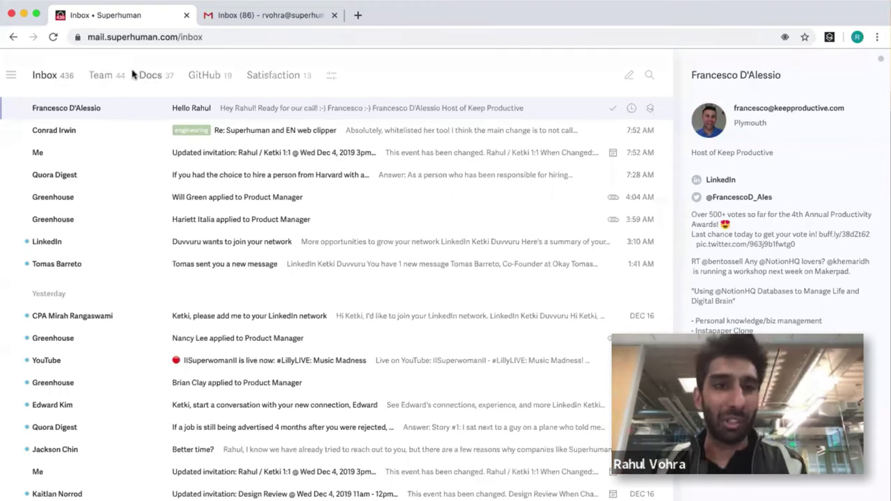
- Open the GitHub split's conversation about disallowing the BCC field, page back and forth through the others, and clear the split by marking conversations done
{"action": "left_click", "coordinate": [205, 77]}
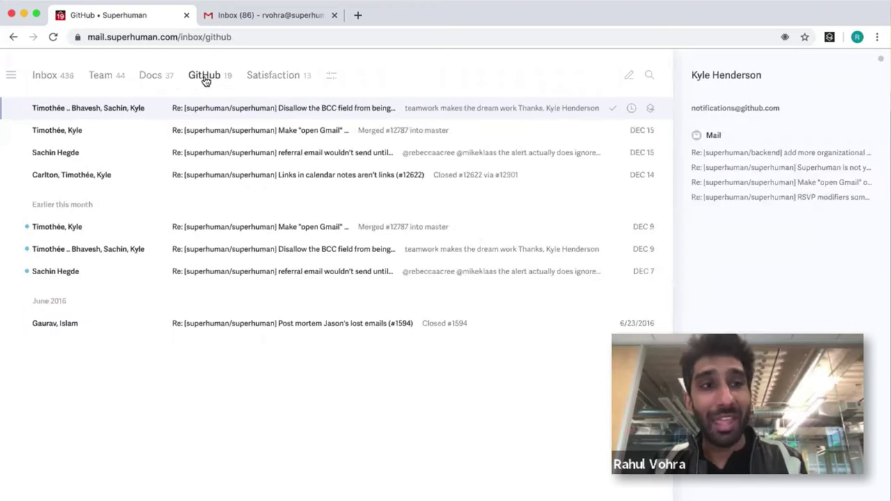
{"action": "key", "text": "Return"}
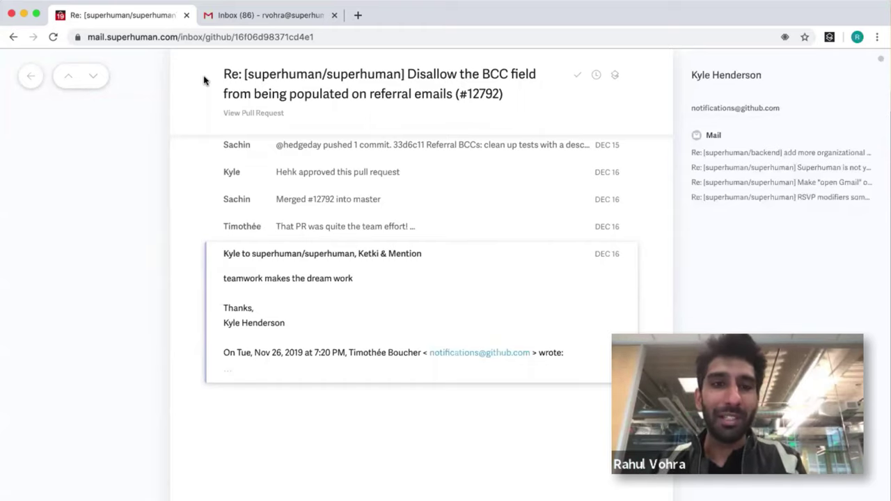
{"action": "key", "text": "j"}
{"action": "key", "text": "j"}
{"action": "key", "text": "j"}
{"action": "key", "text": "k"}
{"action": "key", "text": "k"}
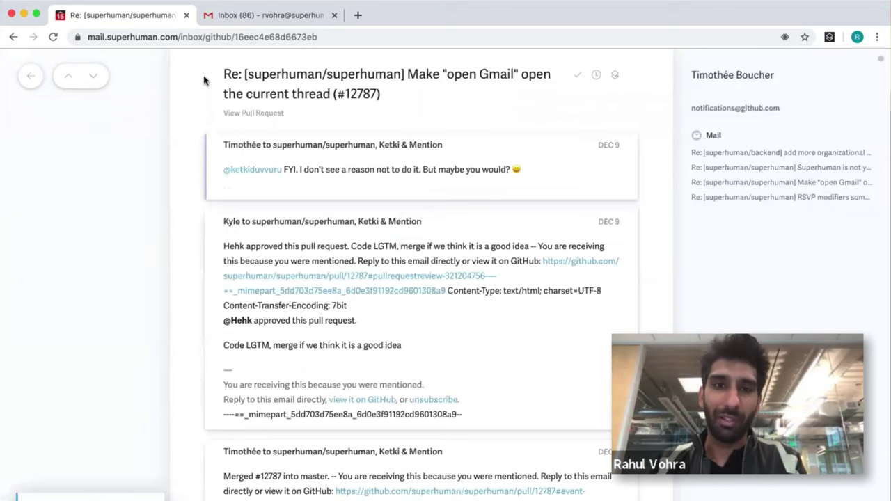
{"action": "key", "text": "k"}
{"action": "key", "text": "j"}
{"action": "key", "text": "j"}
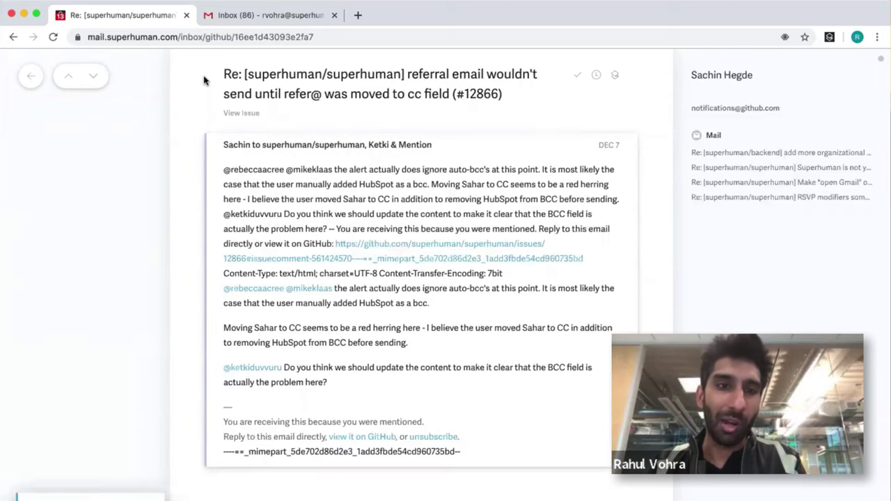
{"action": "key", "text": "j"}
{"action": "key", "text": "e"}
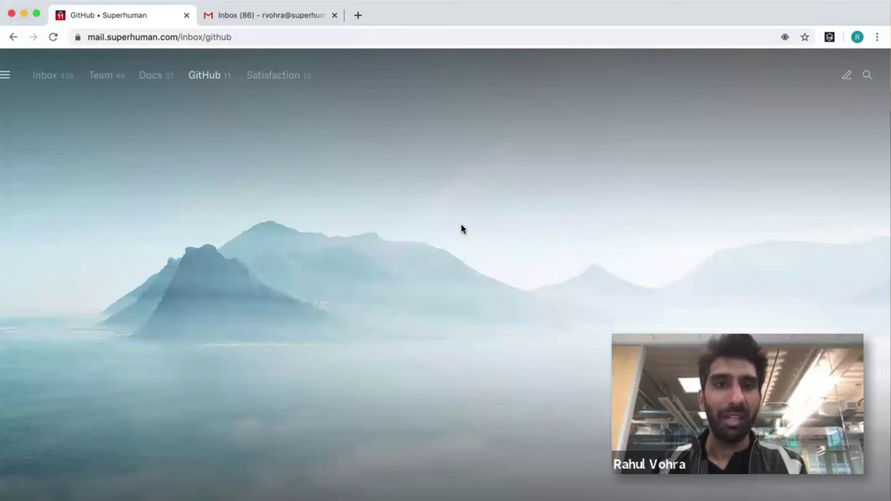
- Look through the folders and labels in the navigation list, close it, and go to the main inbox
{"action": "mouse_move", "coordinate": [71, 216]}
{"action": "scroll", "coordinate": [100, 247], "scroll_direction": "down", "scroll_amount": 3}
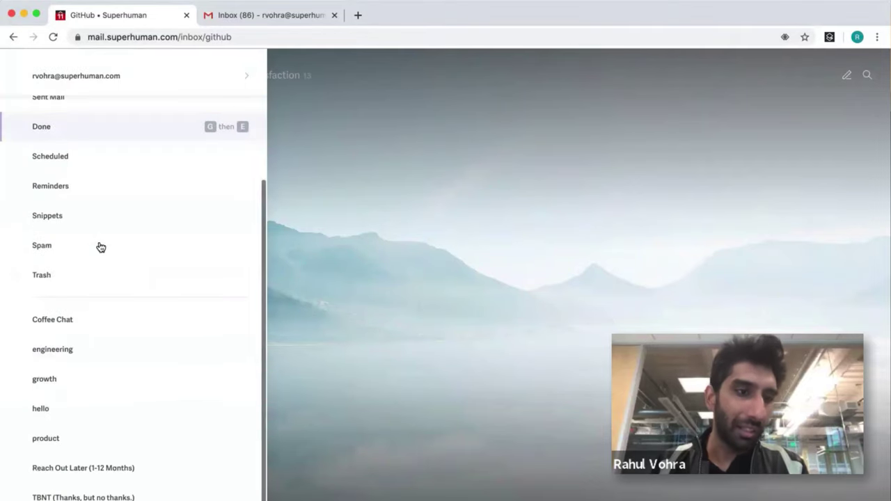
{"action": "scroll", "coordinate": [99, 247], "scroll_direction": "up", "scroll_amount": 3}
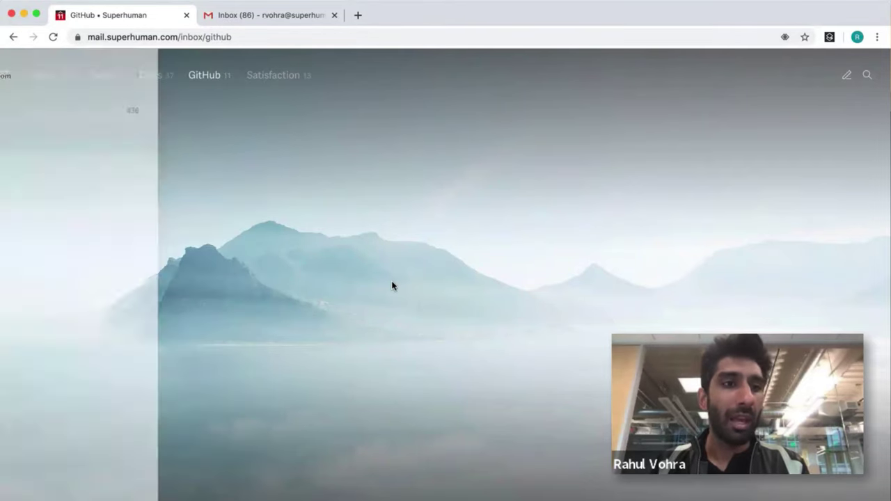
{"action": "key", "text": "g"}
{"action": "key", "text": "i"}
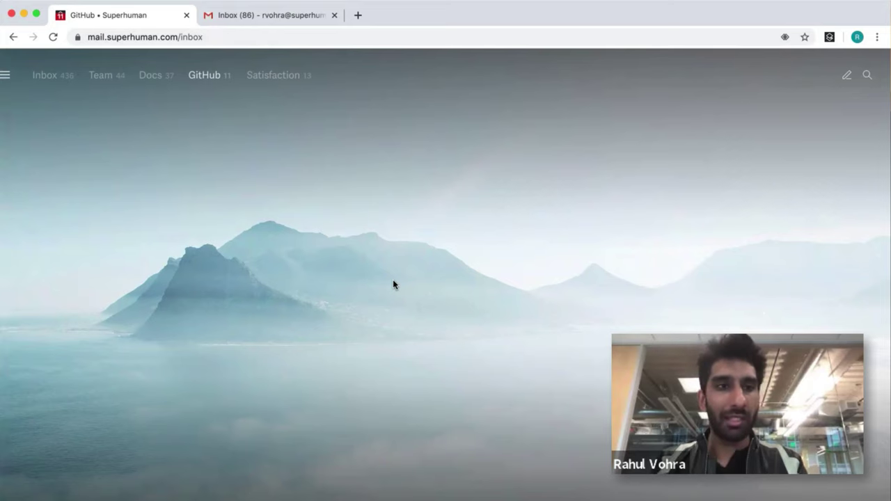